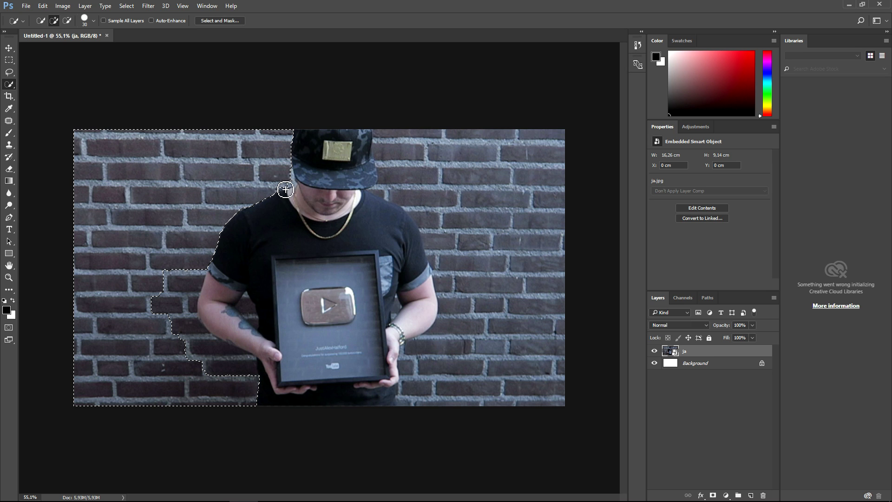
Step: Drag the wall selection down along the man's arm, then subtract the bump at the sleeve
{"action": "mouse_move", "coordinate": [288, 187]}
{"action": "left_mouse_down"}
{"action": "mouse_move", "coordinate": [265, 194]}
{"action": "mouse_move", "coordinate": [185, 281]}
{"action": "mouse_move", "coordinate": [191, 340]}
{"action": "mouse_move", "coordinate": [219, 359]}
{"action": "left_mouse_up"}
{"action": "scroll", "coordinate": [188, 350], "scroll_direction": "up", "scroll_amount": 5}
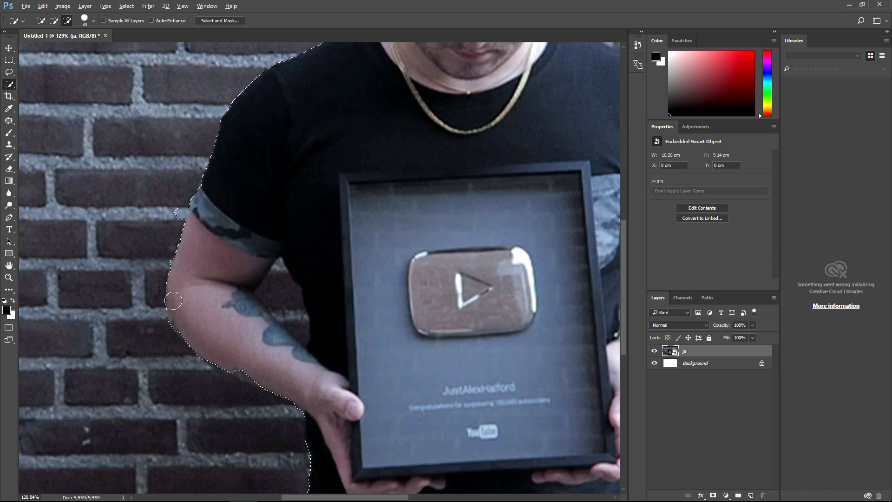
{"action": "left_click", "coordinate": [172, 208]}
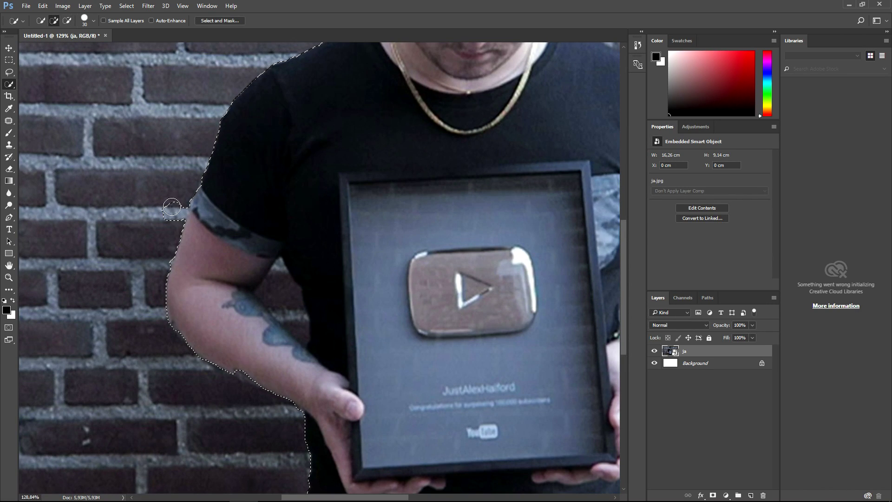
{"action": "left_click", "coordinate": [166, 217], "text": "alt"}
{"action": "scroll", "coordinate": [279, 186], "scroll_direction": "up", "scroll_amount": 3}
{"action": "scroll", "coordinate": [303, 173], "scroll_direction": "up", "scroll_amount": 5}
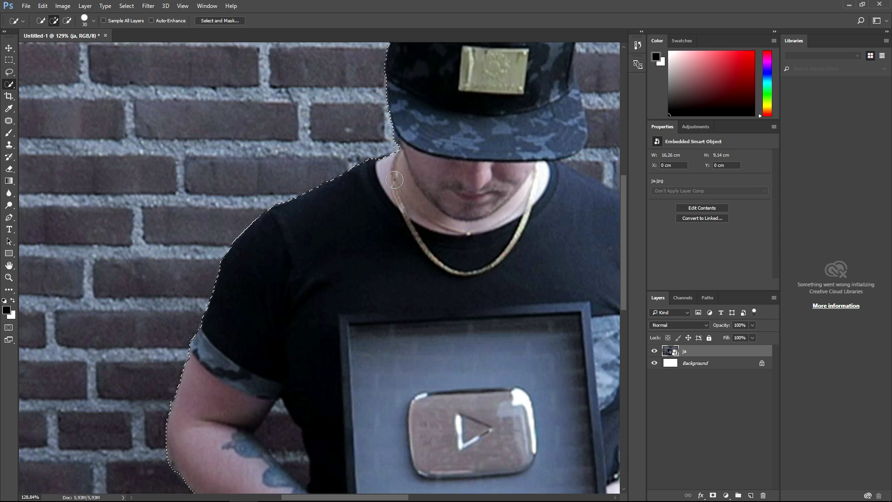
{"action": "scroll", "coordinate": [439, 189], "scroll_direction": "up", "scroll_amount": 5, "text": "alt"}
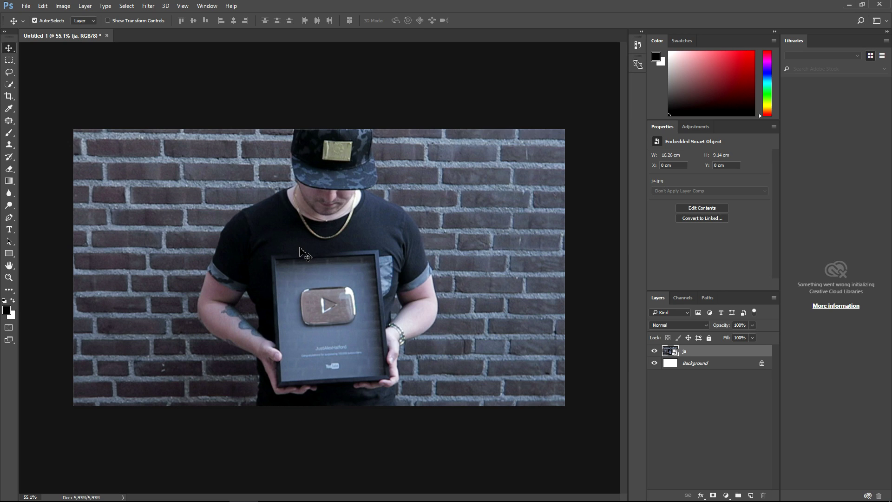
Step: With Quick Selection, select the wall down along the man's arm and beside his upper arm
{"action": "left_click", "coordinate": [9, 84]}
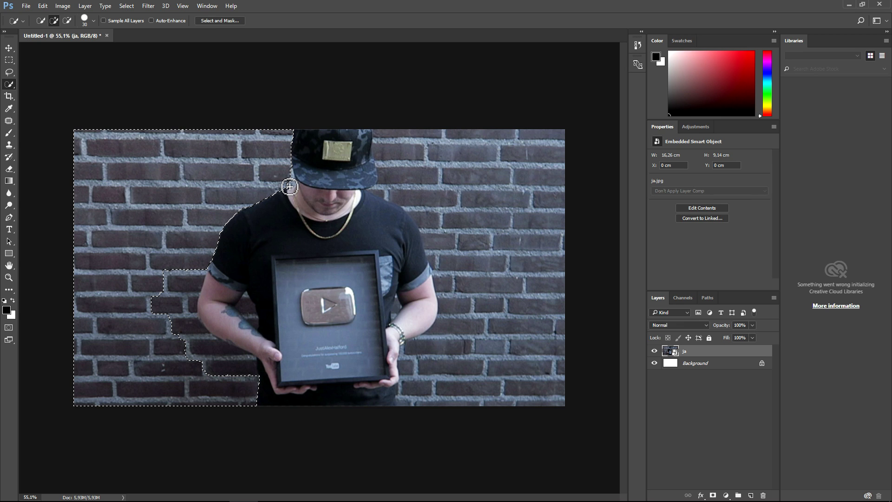
{"action": "mouse_move", "coordinate": [289, 186]}
{"action": "left_mouse_down"}
{"action": "mouse_move", "coordinate": [254, 199]}
{"action": "mouse_move", "coordinate": [186, 280]}
{"action": "mouse_move", "coordinate": [181, 317]}
{"action": "mouse_move", "coordinate": [202, 352]}
{"action": "mouse_move", "coordinate": [220, 359]}
{"action": "left_mouse_up"}
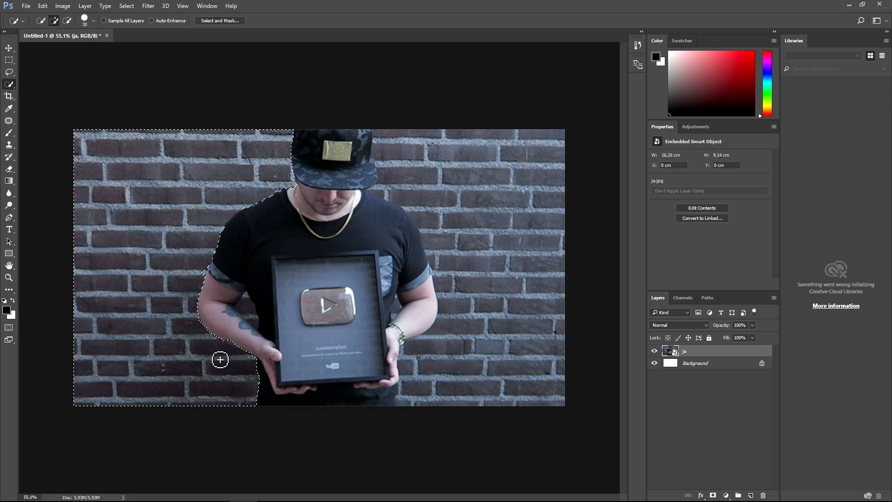
{"action": "scroll", "coordinate": [220, 360], "scroll_direction": "up", "scroll_amount": 3}
{"action": "scroll", "coordinate": [179, 230], "scroll_direction": "up", "scroll_amount": 2}
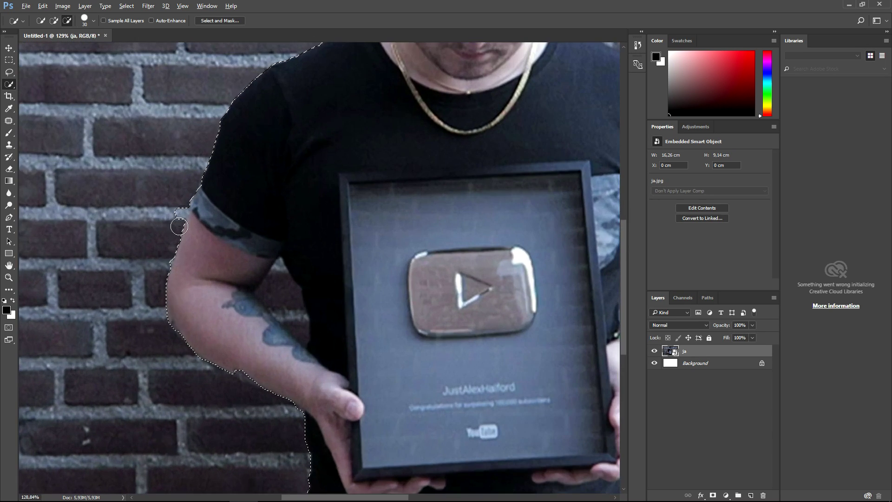
{"action": "mouse_move", "coordinate": [179, 226]}
{"action": "left_mouse_down"}
{"action": "mouse_move", "coordinate": [174, 192]}
{"action": "mouse_move", "coordinate": [166, 217]}
{"action": "left_mouse_up"}
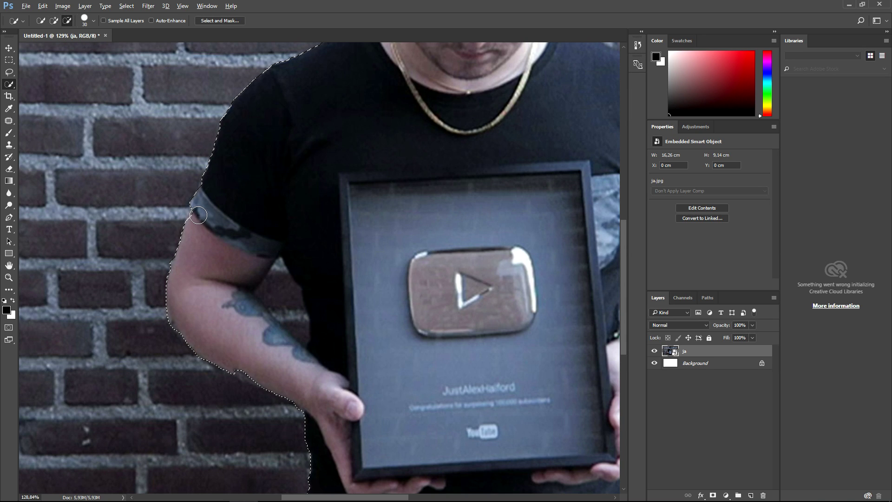
Step: Subtract the area around the cap's edge from the selection
{"action": "scroll", "coordinate": [307, 173], "scroll_direction": "up", "scroll_amount": 3}
{"action": "scroll", "coordinate": [307, 172], "scroll_direction": "up", "scroll_amount": 6}
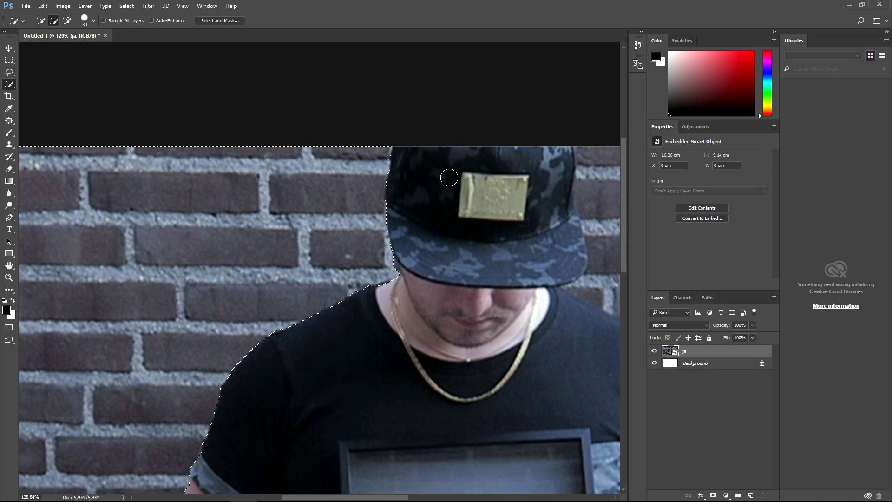
{"action": "scroll", "coordinate": [434, 195], "scroll_direction": "up", "scroll_amount": 4}
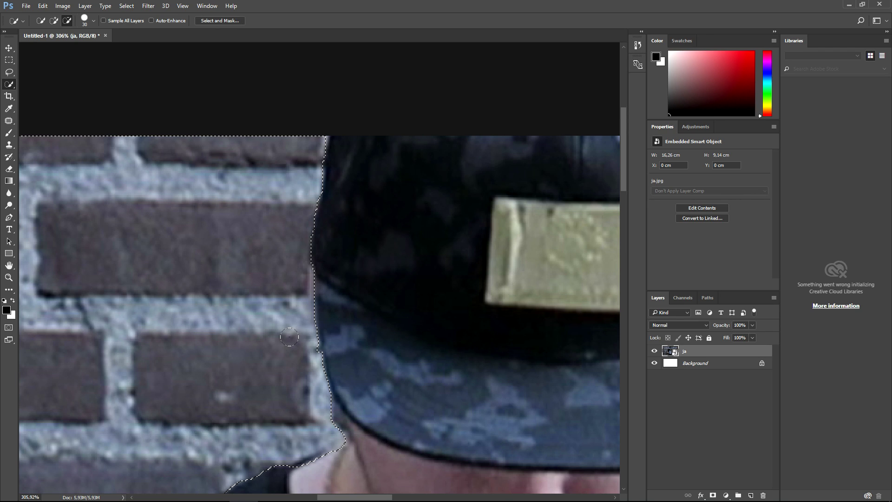
{"action": "mouse_move", "coordinate": [304, 341]}
{"action": "left_mouse_down"}
{"action": "mouse_move", "coordinate": [399, 364]}
{"action": "mouse_move", "coordinate": [282, 341]}
{"action": "left_mouse_up"}
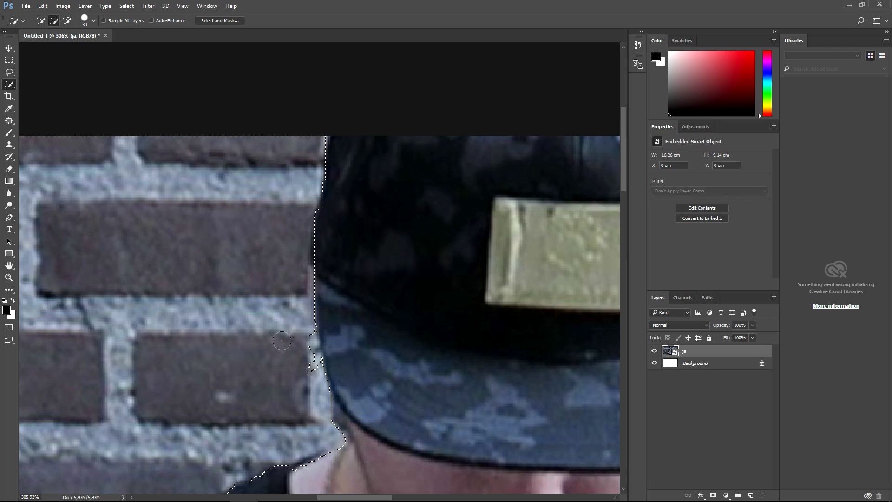
Step: Add the brick wall on the right side of the man to the selection
{"action": "scroll", "coordinate": [456, 313], "scroll_direction": "down", "scroll_amount": 5}
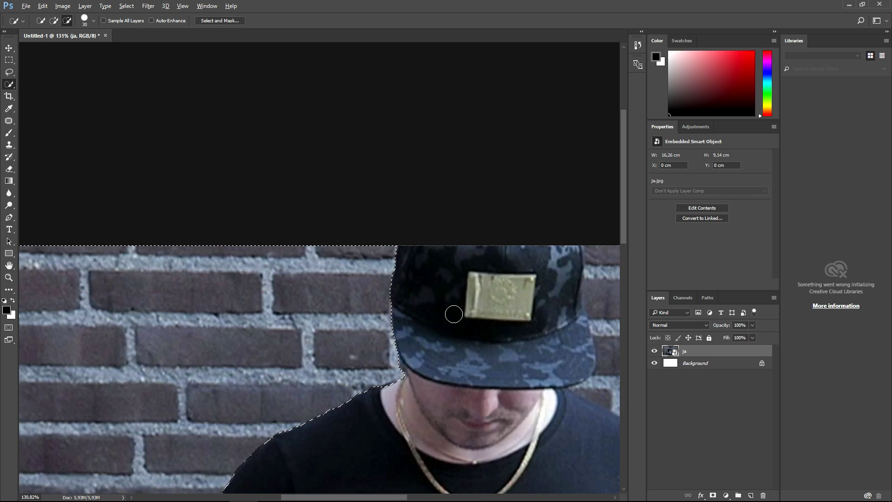
{"action": "scroll", "coordinate": [492, 372], "scroll_direction": "up", "scroll_amount": 3}
{"action": "scroll", "coordinate": [511, 390], "scroll_direction": "down", "scroll_amount": 1}
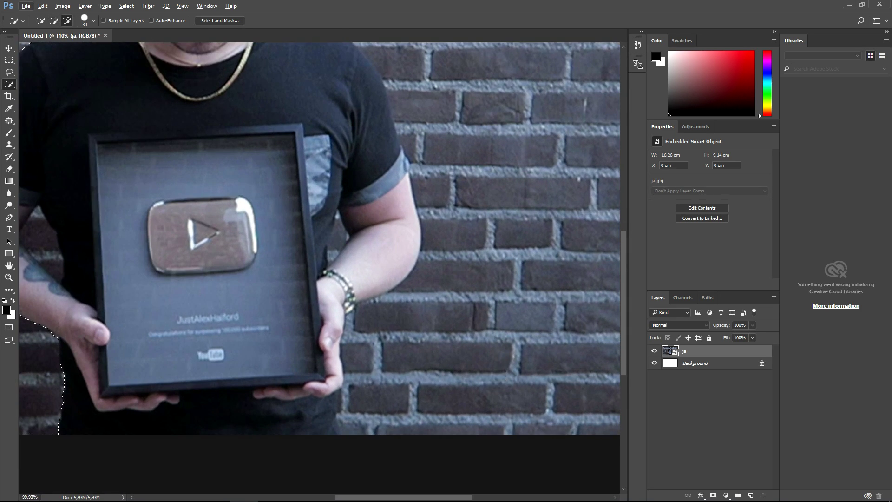
{"action": "scroll", "coordinate": [535, 407], "scroll_direction": "down", "scroll_amount": 3}
{"action": "mouse_move", "coordinate": [535, 407]}
{"action": "left_mouse_down"}
{"action": "mouse_move", "coordinate": [543, 327]}
{"action": "mouse_move", "coordinate": [531, 212]}
{"action": "mouse_move", "coordinate": [507, 105]}
{"action": "mouse_move", "coordinate": [542, 108]}
{"action": "mouse_move", "coordinate": [521, 115]}
{"action": "mouse_move", "coordinate": [418, 101]}
{"action": "mouse_move", "coordinate": [412, 157]}
{"action": "mouse_move", "coordinate": [460, 218]}
{"action": "mouse_move", "coordinate": [470, 320]}
{"action": "mouse_move", "coordinate": [466, 364]}
{"action": "mouse_move", "coordinate": [449, 378]}
{"action": "mouse_move", "coordinate": [422, 368]}
{"action": "mouse_move", "coordinate": [416, 419]}
{"action": "left_mouse_up"}
Step: Remove the whole arm from the wall selection
{"action": "scroll", "coordinate": [215, 294], "scroll_direction": "up", "scroll_amount": 5, "text": "alt"}
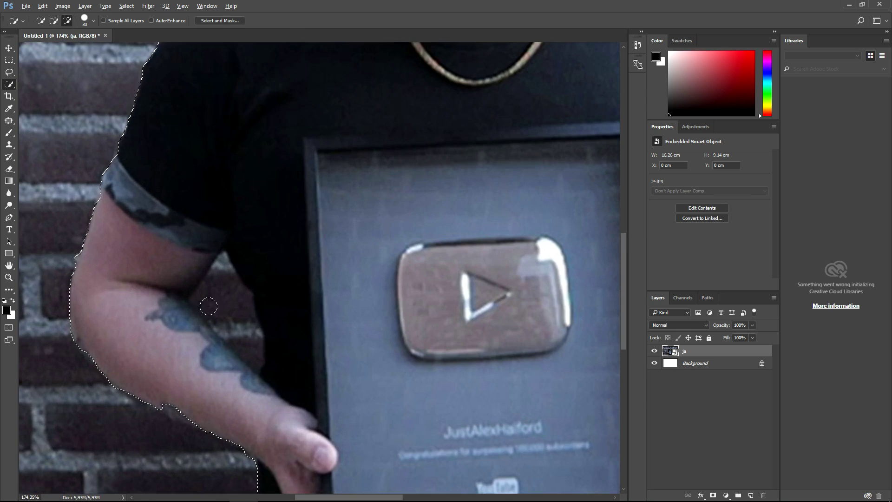
{"action": "left_click", "coordinate": [219, 290], "text": "alt"}
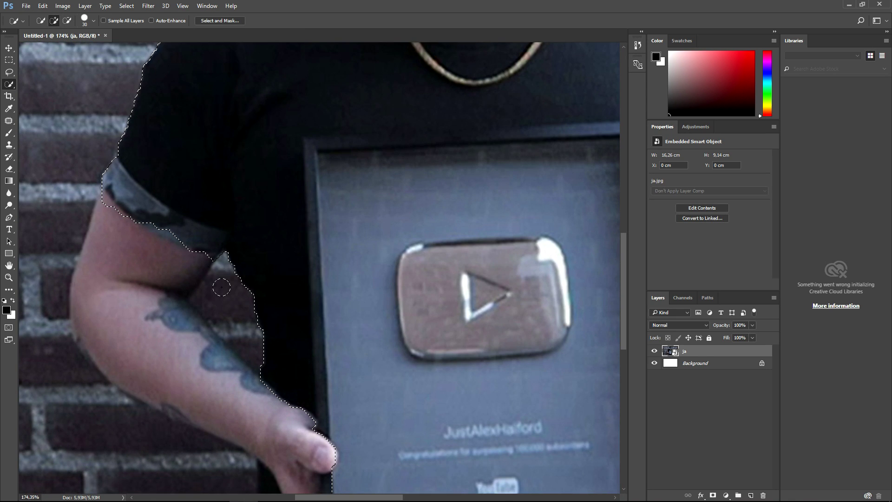
{"action": "left_click", "coordinate": [225, 303], "text": "alt"}
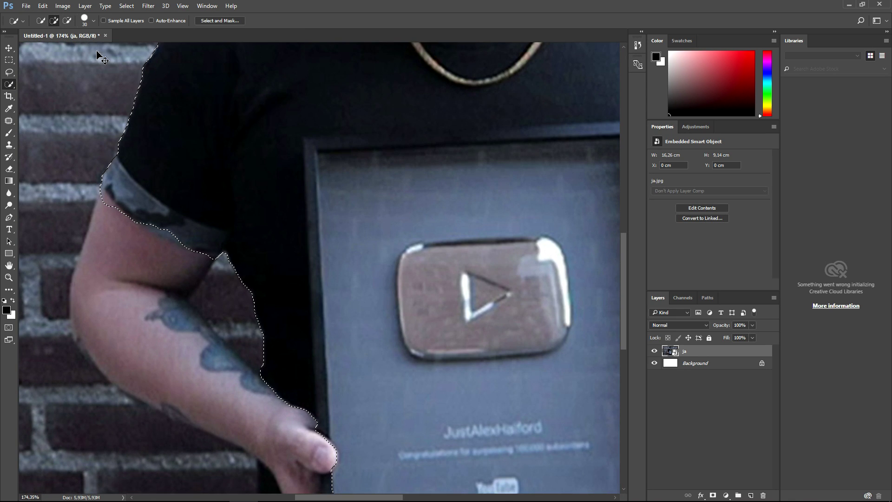
Step: With a 17 px brush, add the dark gap between arm and plaque, excluding the tattoo
{"action": "left_click", "coordinate": [87, 21]}
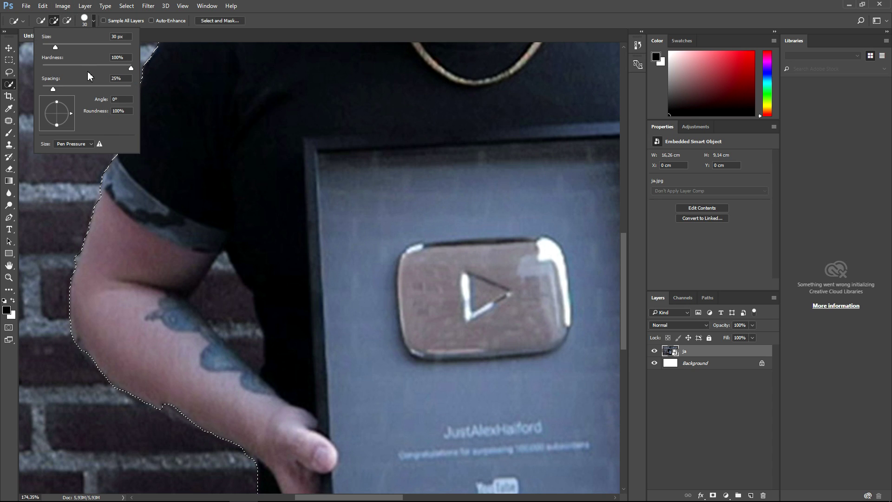
{"action": "left_click", "coordinate": [49, 47]}
{"action": "left_click", "coordinate": [217, 296]}
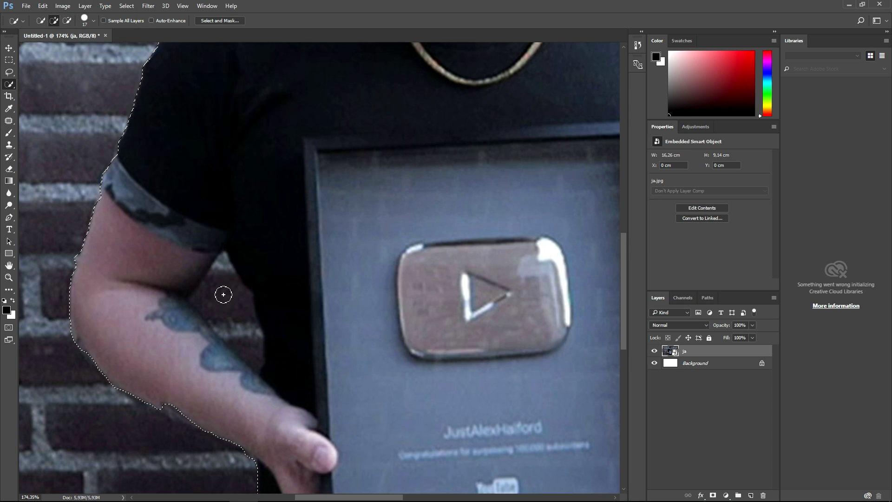
{"action": "left_click", "coordinate": [229, 295]}
{"action": "left_click_drag", "start_coordinate": [228, 295], "coordinate": [220, 294]}
{"action": "left_click_drag", "start_coordinate": [230, 309], "coordinate": [210, 296]}
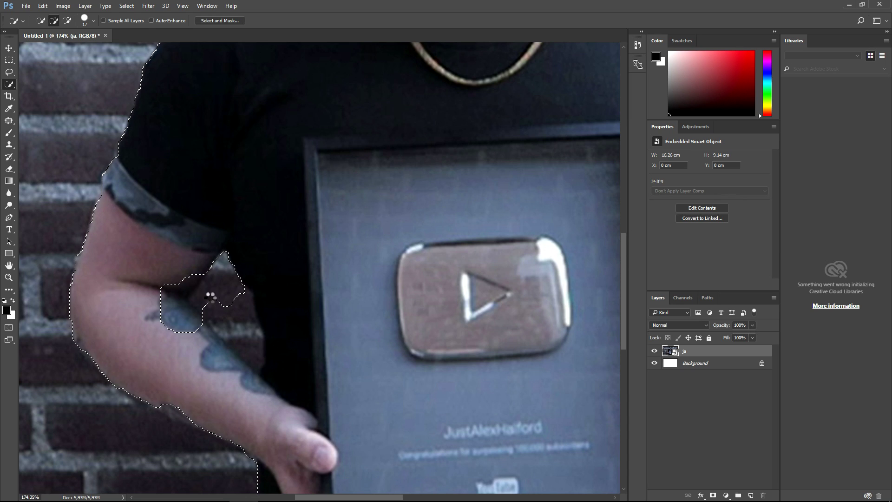
{"action": "left_click", "coordinate": [168, 284]}
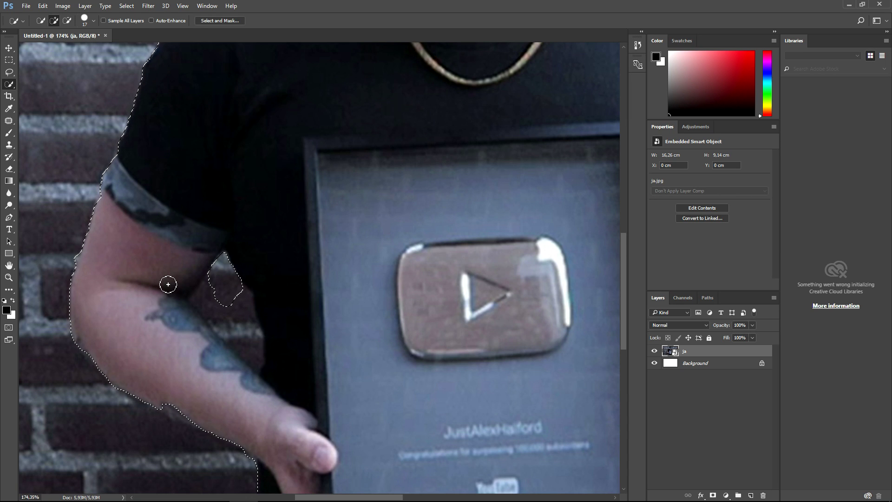
{"action": "mouse_move", "coordinate": [228, 306]}
{"action": "left_mouse_down"}
{"action": "mouse_move", "coordinate": [248, 342]}
{"action": "mouse_move", "coordinate": [234, 413]}
{"action": "mouse_move", "coordinate": [185, 292]}
{"action": "mouse_move", "coordinate": [207, 294]}
{"action": "mouse_move", "coordinate": [189, 348]}
{"action": "mouse_move", "coordinate": [219, 370]}
{"action": "mouse_move", "coordinate": [208, 258]}
{"action": "mouse_move", "coordinate": [263, 344]}
{"action": "mouse_move", "coordinate": [270, 386]}
{"action": "mouse_move", "coordinate": [188, 289]}
{"action": "mouse_move", "coordinate": [219, 291]}
{"action": "left_mouse_up"}
Step: Add the gap along the plaque edge and bracelet, plus the wall along the right sleeve
{"action": "scroll", "coordinate": [514, 309], "scroll_direction": "up", "scroll_amount": 3}
{"action": "mouse_move", "coordinate": [437, 279]}
{"action": "left_mouse_down"}
{"action": "mouse_move", "coordinate": [424, 308]}
{"action": "mouse_move", "coordinate": [435, 216]}
{"action": "mouse_move", "coordinate": [442, 305]}
{"action": "left_mouse_up"}
{"action": "scroll", "coordinate": [434, 258], "scroll_direction": "down", "scroll_amount": 5}
{"action": "scroll", "coordinate": [484, 261], "scroll_direction": "up", "scroll_amount": 2}
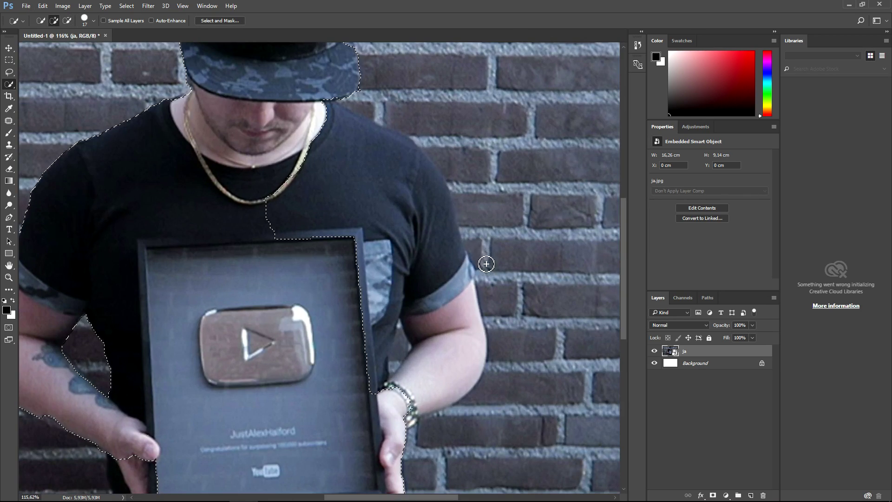
{"action": "mouse_move", "coordinate": [484, 258]}
{"action": "left_mouse_down"}
{"action": "mouse_move", "coordinate": [412, 211]}
{"action": "mouse_move", "coordinate": [422, 388]}
{"action": "mouse_move", "coordinate": [369, 370]}
{"action": "mouse_move", "coordinate": [381, 321]}
{"action": "left_mouse_up"}
{"action": "scroll", "coordinate": [363, 111], "scroll_direction": "up", "scroll_amount": 2}
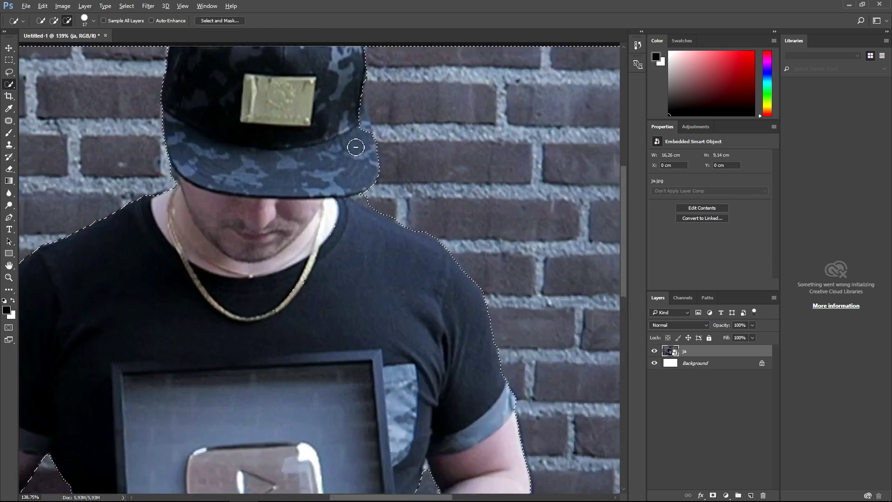
{"action": "scroll", "coordinate": [363, 105], "scroll_direction": "down", "scroll_amount": 3}
{"action": "scroll", "coordinate": [390, 424], "scroll_direction": "up", "scroll_amount": 2}
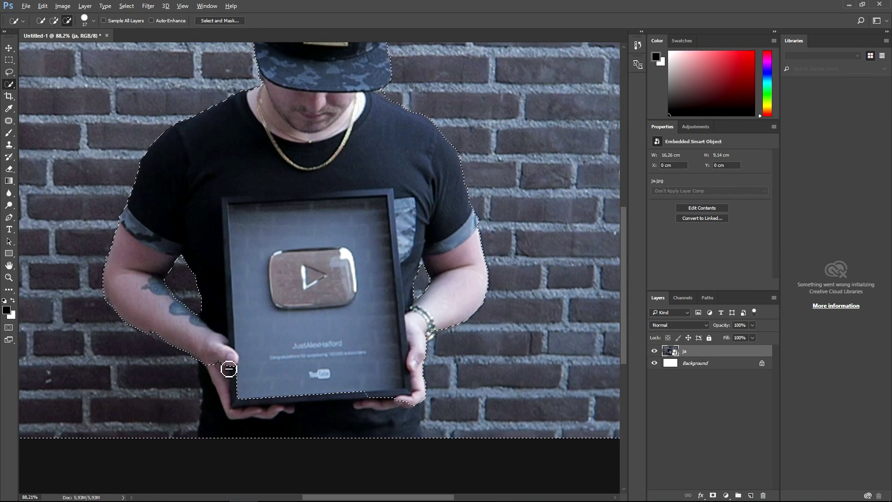
{"action": "scroll", "coordinate": [462, 425], "scroll_direction": "down", "scroll_amount": 2}
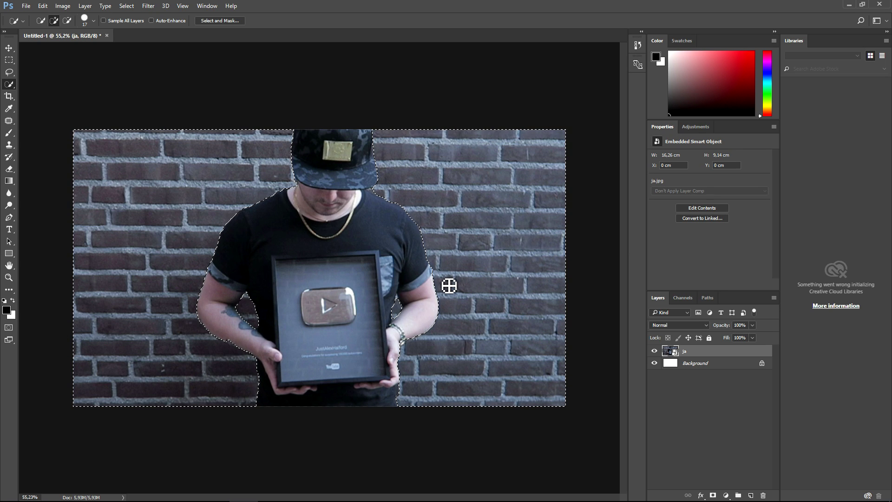
Step: Delete the selected brick wall from the rasterized layer and deselect
{"action": "key", "text": "Delete"}
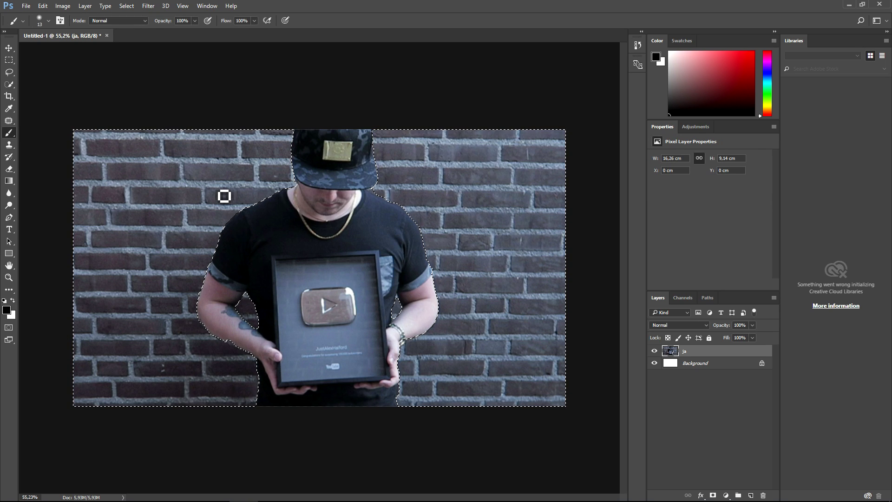
{"action": "key", "text": "Delete"}
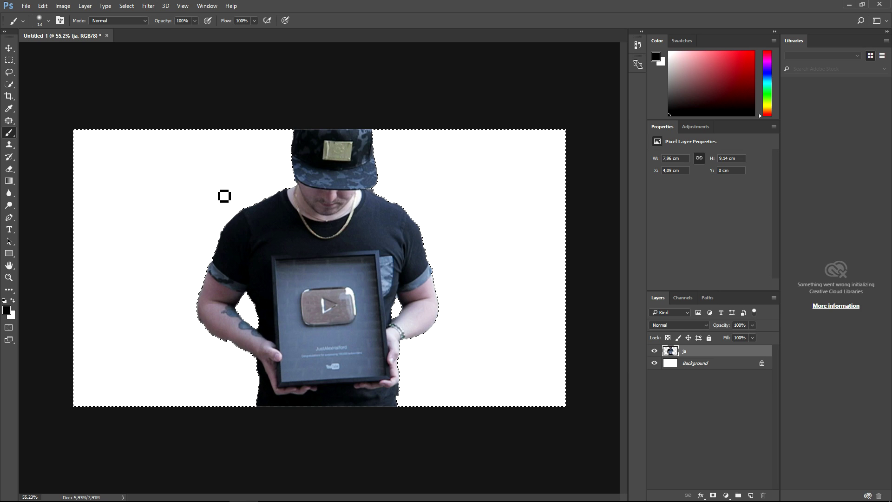
{"action": "left_click", "coordinate": [136, 5]}
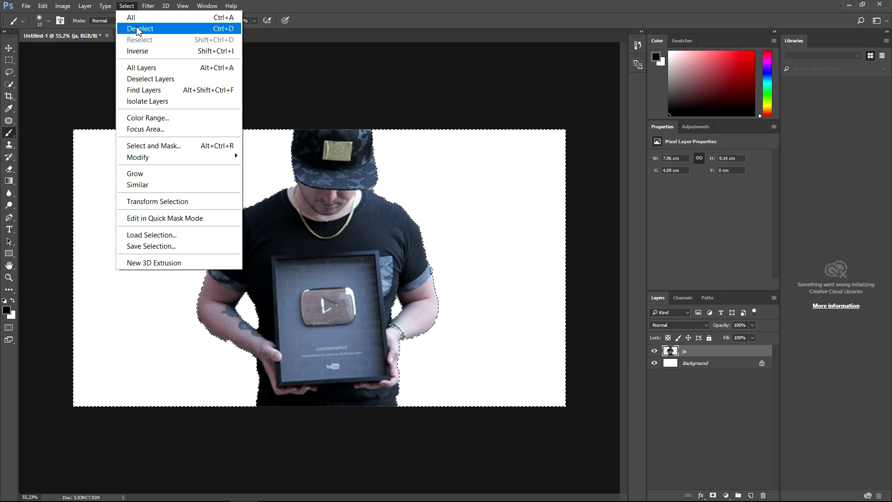
{"action": "left_click", "coordinate": [140, 29]}
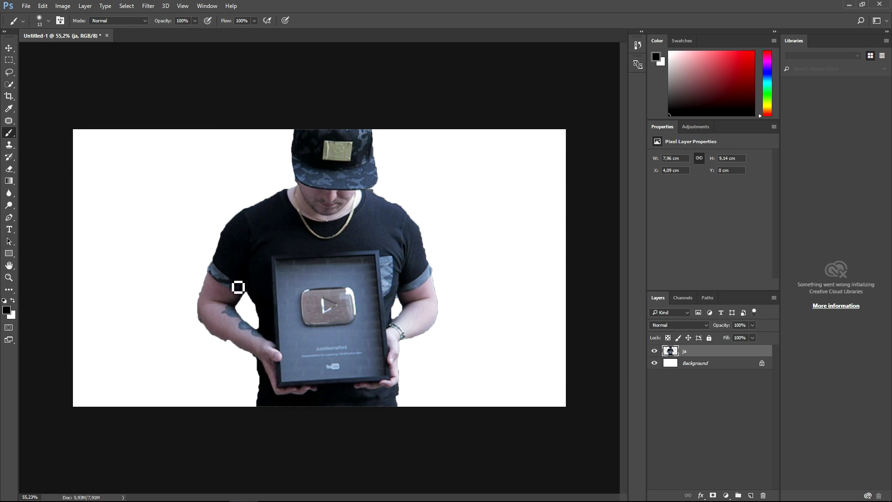
Step: With the Eraser Tool, erase leftover background along the forearm's lower edge
{"action": "scroll", "coordinate": [165, 305], "scroll_direction": "up", "scroll_amount": 6}
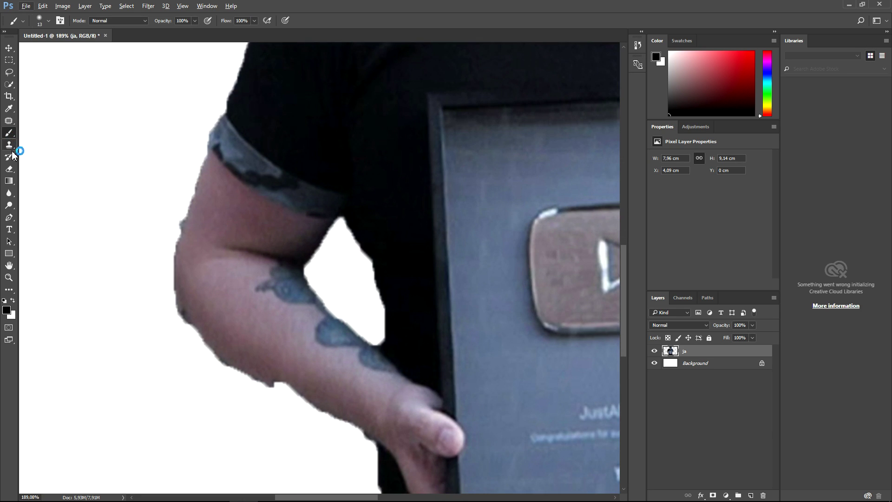
{"action": "right_click", "coordinate": [12, 173]}
{"action": "left_click", "coordinate": [44, 169]}
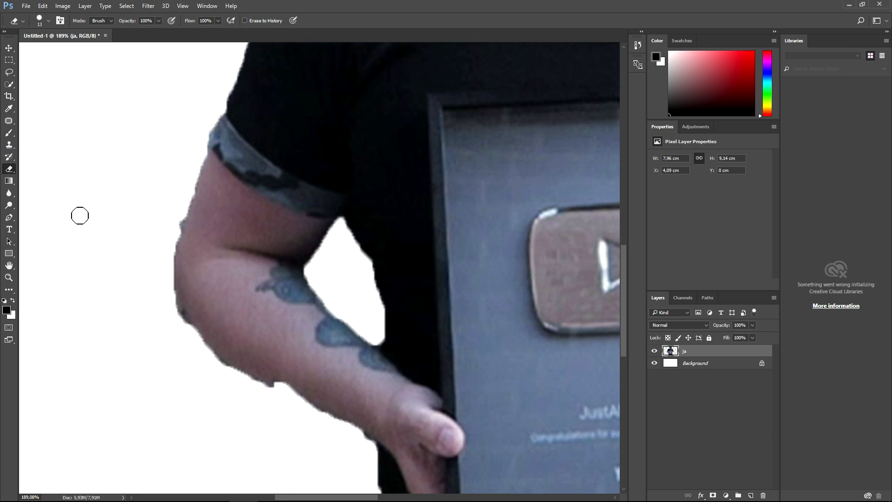
{"action": "mouse_move", "coordinate": [274, 388]}
{"action": "left_mouse_down"}
{"action": "mouse_move", "coordinate": [184, 327]}
{"action": "mouse_move", "coordinate": [239, 373]}
{"action": "mouse_move", "coordinate": [195, 329]}
{"action": "mouse_move", "coordinate": [173, 236]}
{"action": "left_mouse_up"}
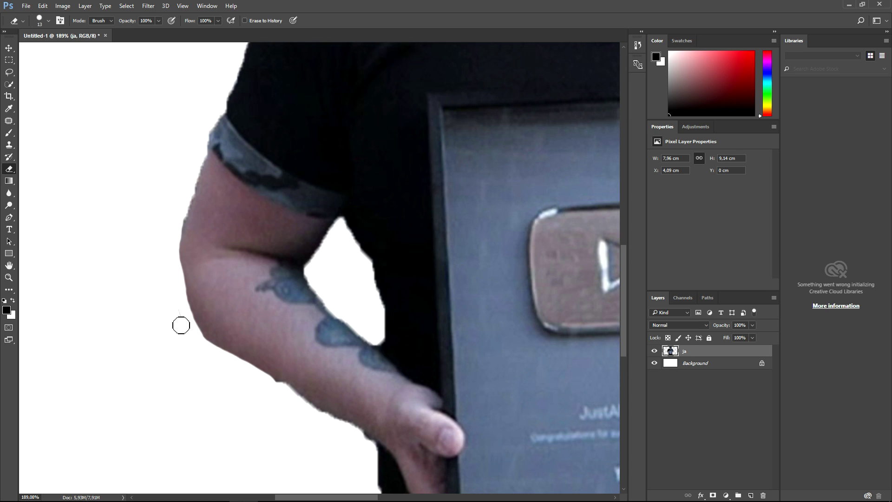
Step: Erase the rough wall fringe along the other shoulder and arm
{"action": "scroll", "coordinate": [594, 479], "scroll_direction": "down", "scroll_amount": 5}
{"action": "scroll", "coordinate": [527, 361], "scroll_direction": "up", "scroll_amount": 5}
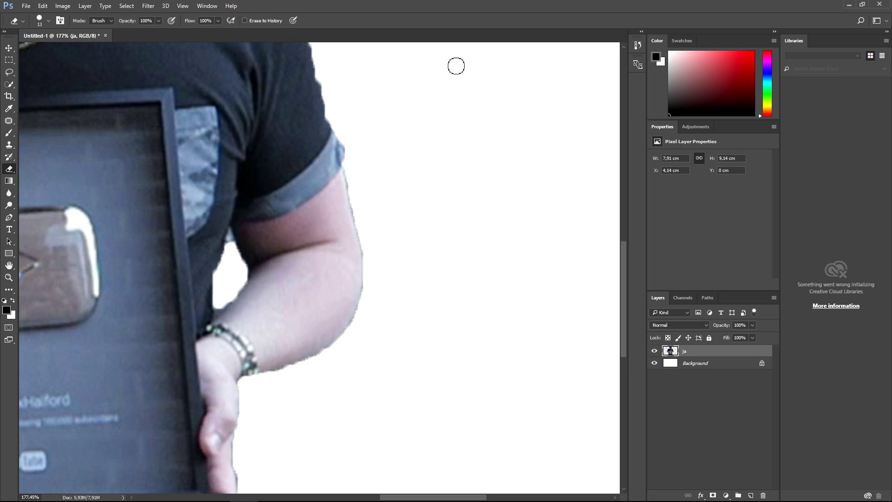
{"action": "scroll", "coordinate": [348, 129], "scroll_direction": "up", "scroll_amount": 6}
{"action": "mouse_move", "coordinate": [217, 113]}
{"action": "left_mouse_down"}
{"action": "mouse_move", "coordinate": [300, 215]}
{"action": "mouse_move", "coordinate": [328, 277]}
{"action": "left_mouse_up"}
{"action": "left_click_drag", "start_coordinate": [310, 222], "coordinate": [363, 412]}
{"action": "scroll", "coordinate": [408, 396], "scroll_direction": "down", "scroll_amount": 1}
{"action": "scroll", "coordinate": [389, 319], "scroll_direction": "down", "scroll_amount": 5}
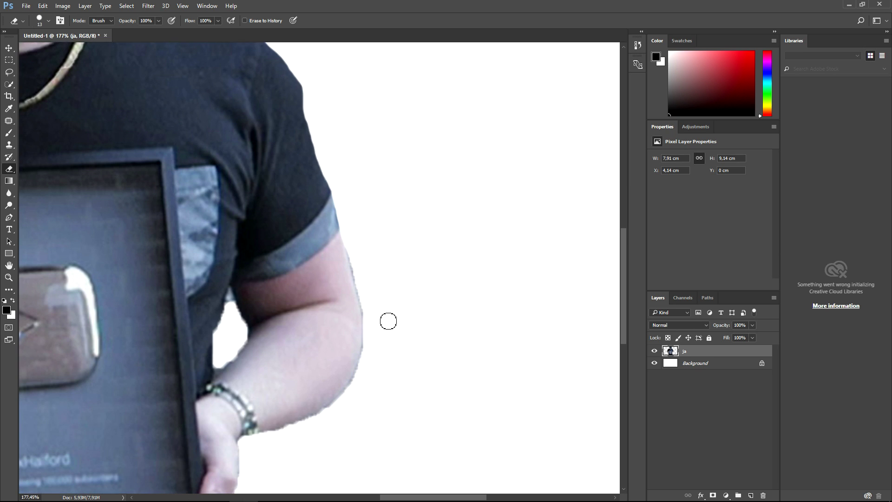
{"action": "scroll", "coordinate": [389, 319], "scroll_direction": "down", "scroll_amount": 8}
{"action": "scroll", "coordinate": [357, 296], "scroll_direction": "up", "scroll_amount": 2}
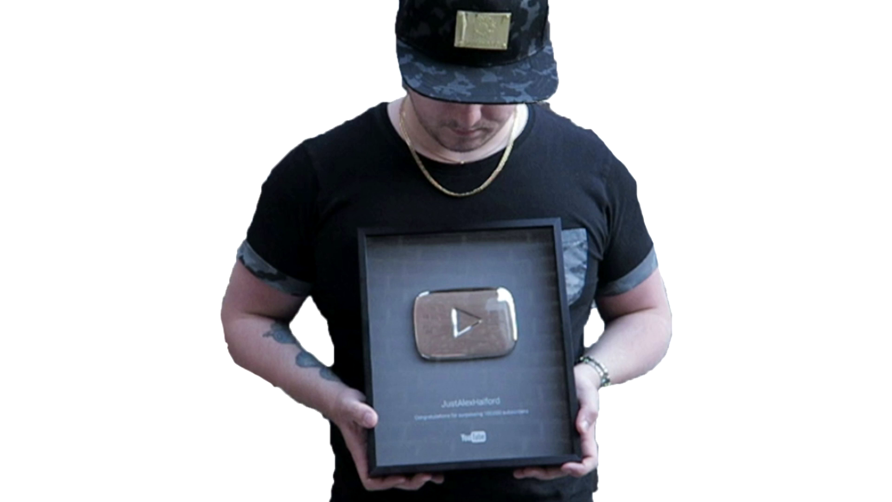
Step: Turn off visibility of the white Background layer in the Layers panel
{"action": "left_click", "coordinate": [367, 274]}
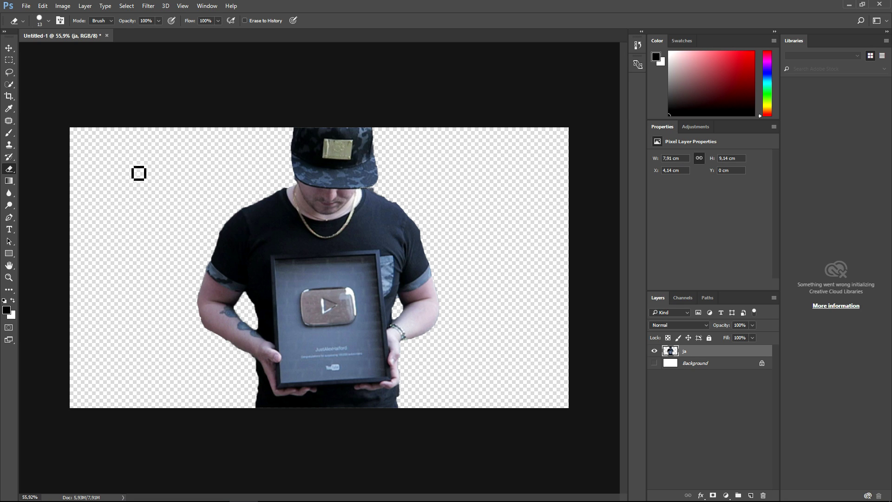
Step: Save the cutout as Myself.png in PNG format to the Bureaublad desktop folder
{"action": "left_click", "coordinate": [26, 6]}
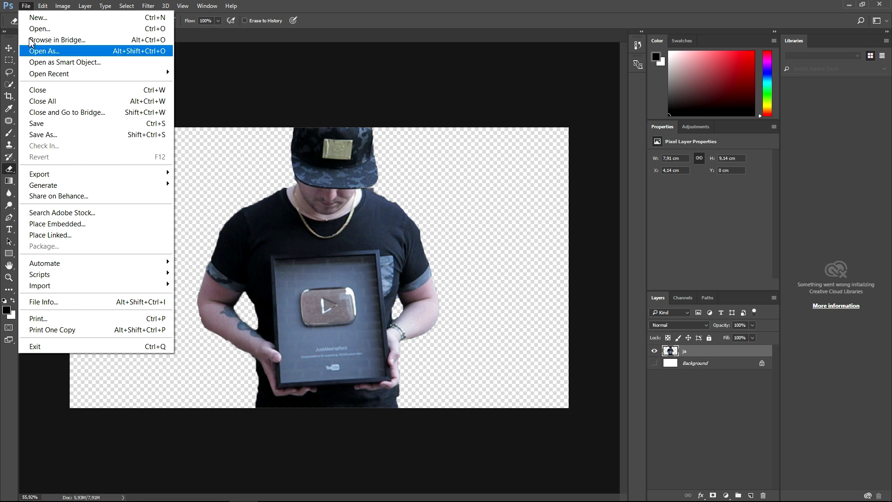
{"action": "left_click", "coordinate": [69, 134]}
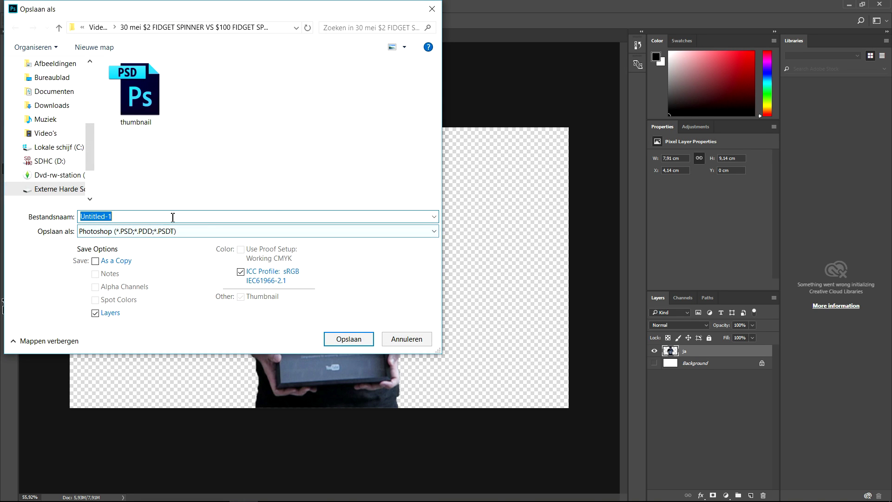
{"action": "left_click", "coordinate": [148, 231]}
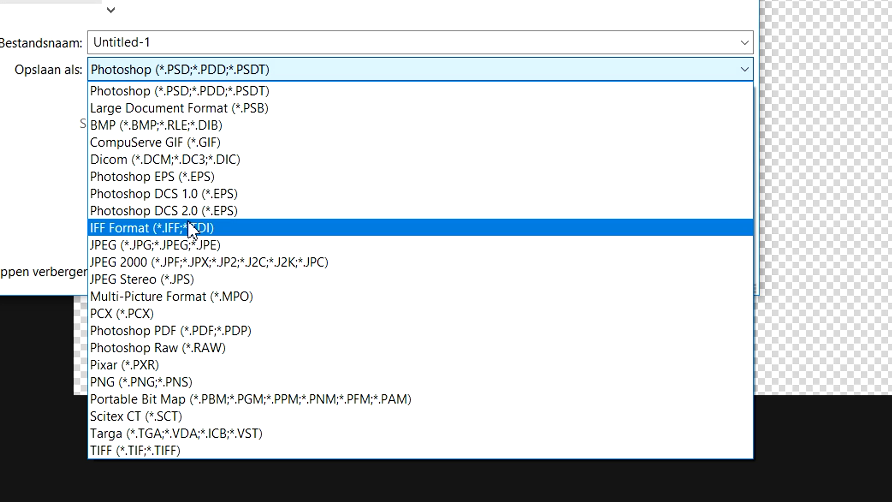
{"action": "left_click", "coordinate": [197, 381]}
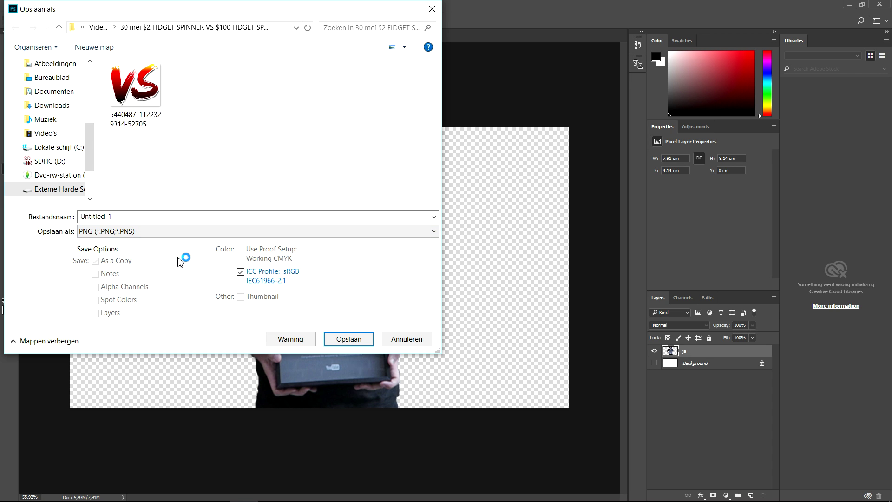
{"action": "left_click", "coordinate": [50, 78]}
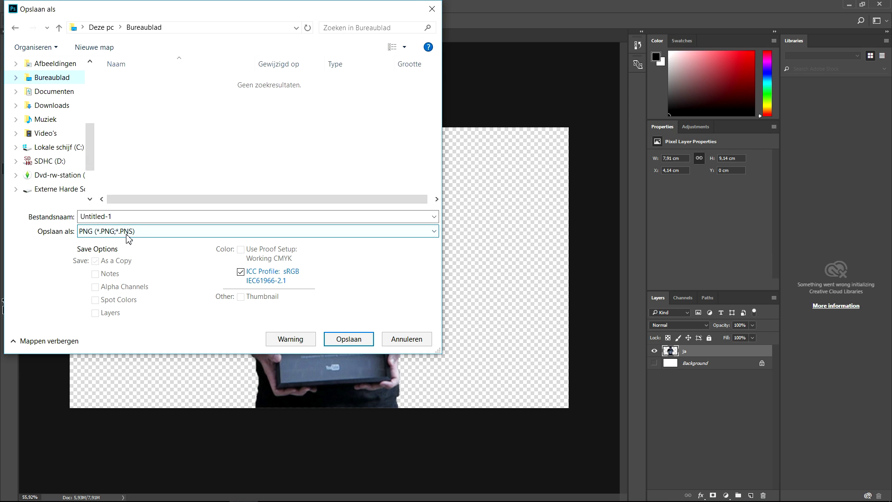
{"action": "left_click", "coordinate": [142, 221]}
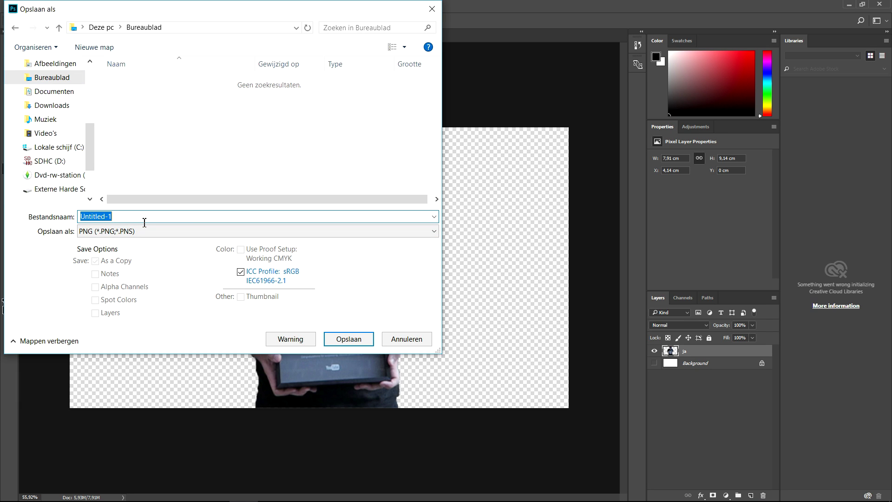
{"action": "type", "text": "Myself"}
{"action": "left_click", "coordinate": [349, 339]}
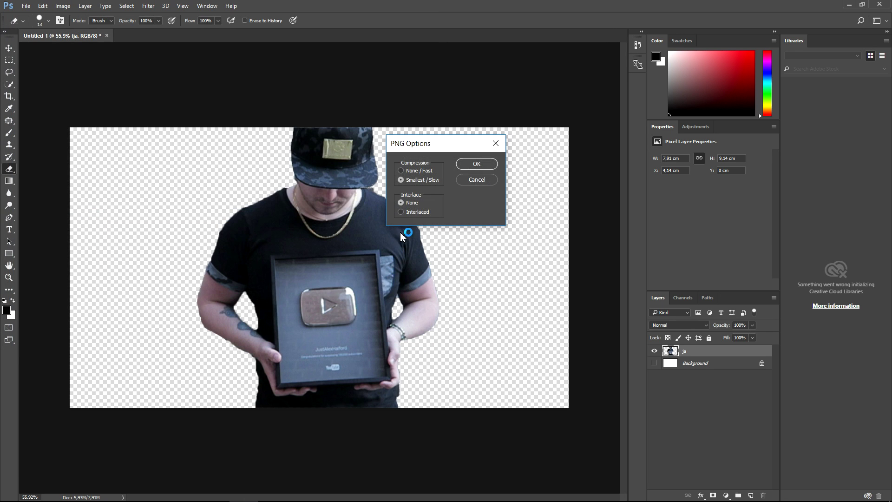
{"action": "left_click", "coordinate": [473, 169]}
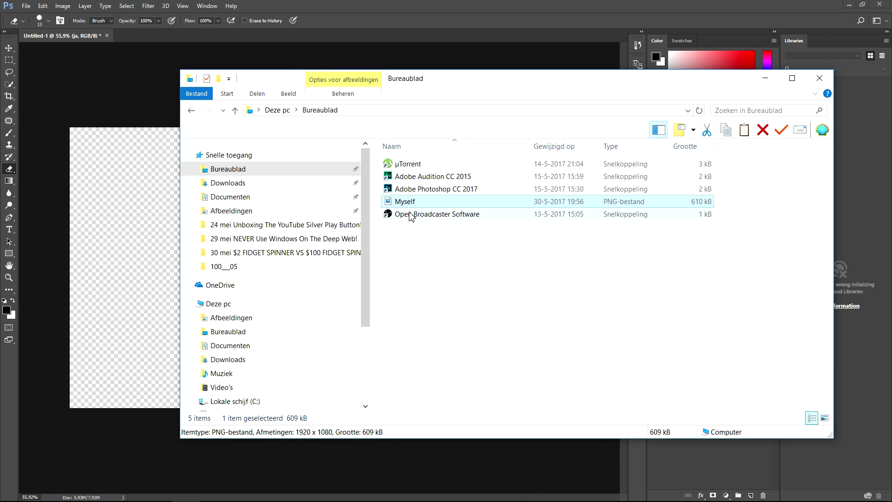
Step: Switch from File Explorer back to the Photoshop window
{"action": "left_click", "coordinate": [354, 17]}
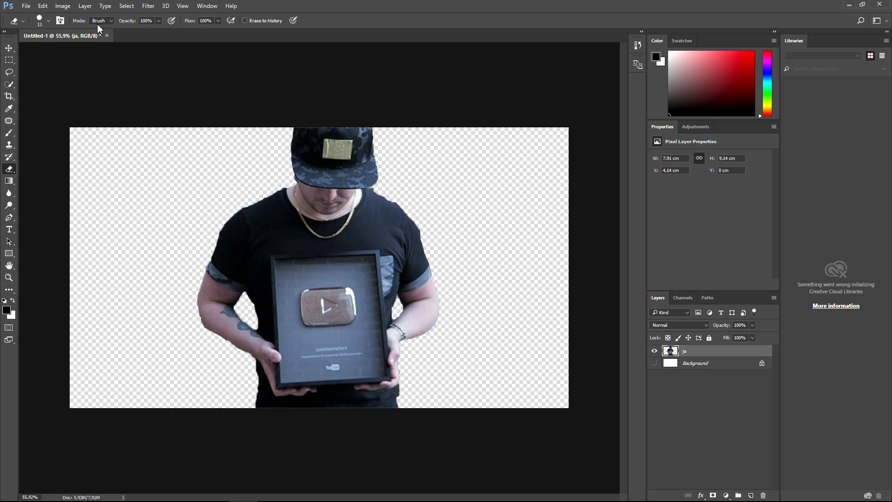
Step: Create a new blank document with the default settings
{"action": "left_click", "coordinate": [26, 6]}
{"action": "left_click", "coordinate": [32, 17]}
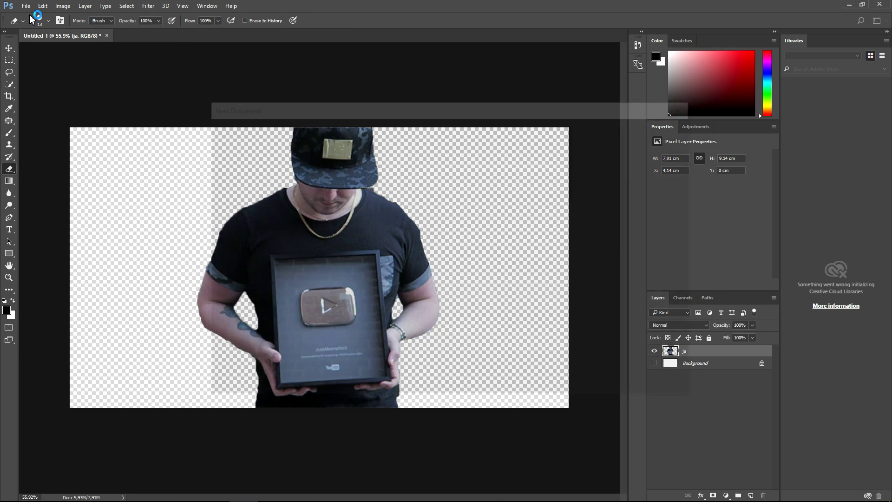
{"action": "key", "text": "Return"}
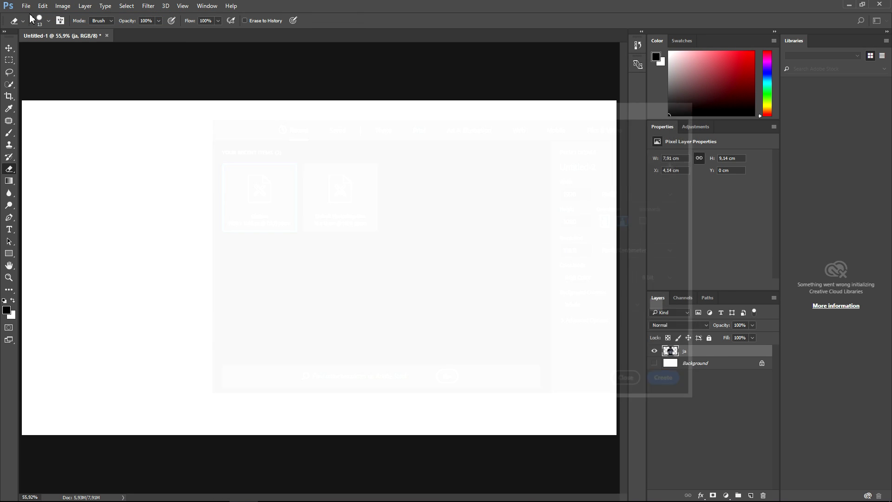
Step: Paint the whole canvas pure red (ff0000) with a large hard brush
{"action": "left_click", "coordinate": [9, 133]}
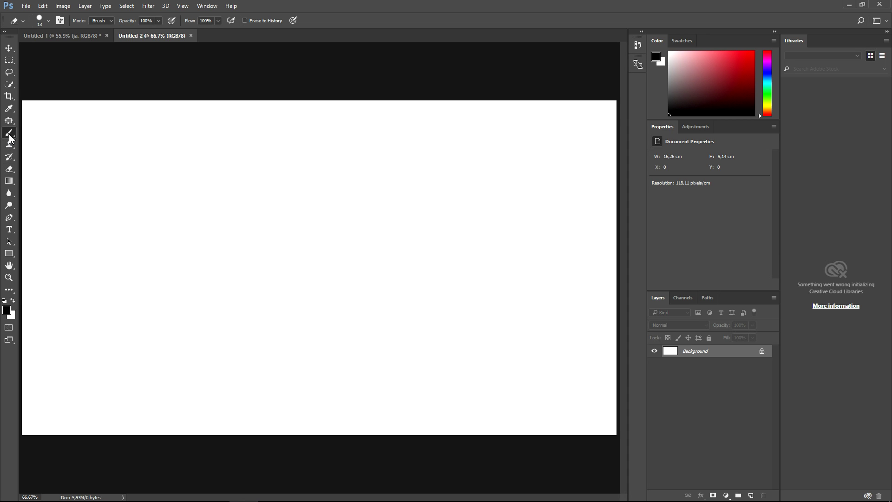
{"action": "left_click", "coordinate": [7, 310]}
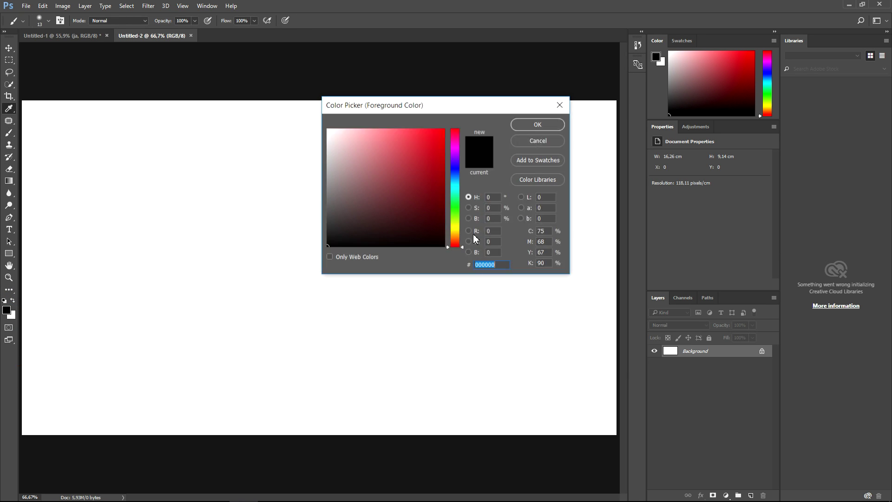
{"action": "left_click_drag", "start_coordinate": [420, 157], "coordinate": [532, 112]}
{"action": "left_click", "coordinate": [536, 123]}
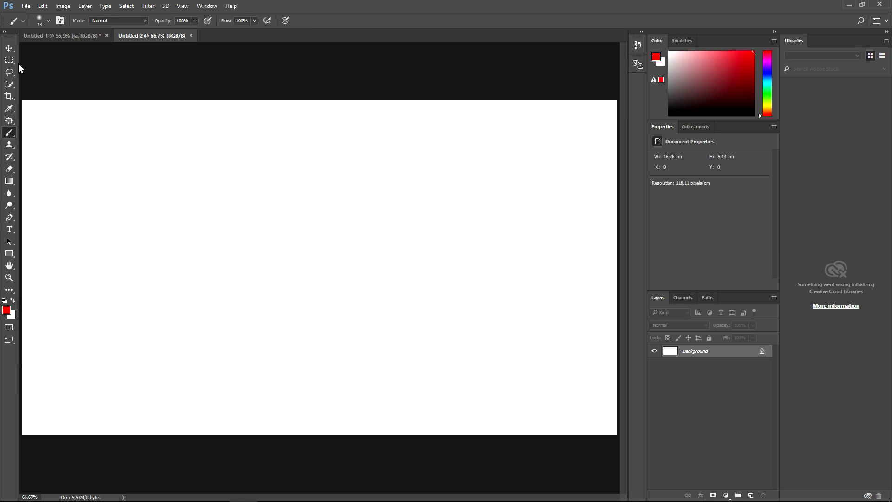
{"action": "left_click", "coordinate": [46, 22]}
{"action": "left_click", "coordinate": [94, 110]}
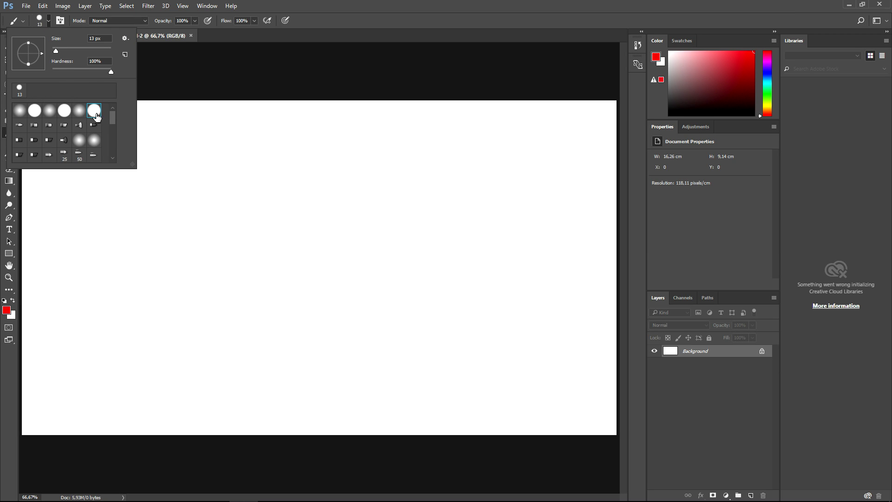
{"action": "left_click", "coordinate": [289, 133]}
{"action": "mouse_move", "coordinate": [262, 116]}
{"action": "left_mouse_down"}
{"action": "mouse_move", "coordinate": [432, 125]}
{"action": "mouse_move", "coordinate": [139, 175]}
{"action": "mouse_move", "coordinate": [446, 205]}
{"action": "mouse_move", "coordinate": [219, 214]}
{"action": "mouse_move", "coordinate": [440, 399]}
{"action": "mouse_move", "coordinate": [251, 367]}
{"action": "mouse_move", "coordinate": [139, 307]}
{"action": "mouse_move", "coordinate": [614, 172]}
{"action": "left_mouse_up"}
{"action": "mouse_move", "coordinate": [794, 147]}
{"action": "left_mouse_down"}
{"action": "mouse_move", "coordinate": [42, 292]}
{"action": "mouse_move", "coordinate": [117, 278]}
{"action": "mouse_move", "coordinate": [97, 165]}
{"action": "mouse_move", "coordinate": [48, 265]}
{"action": "mouse_move", "coordinate": [567, 321]}
{"action": "mouse_move", "coordinate": [158, 370]}
{"action": "mouse_move", "coordinate": [200, 374]}
{"action": "left_mouse_up"}
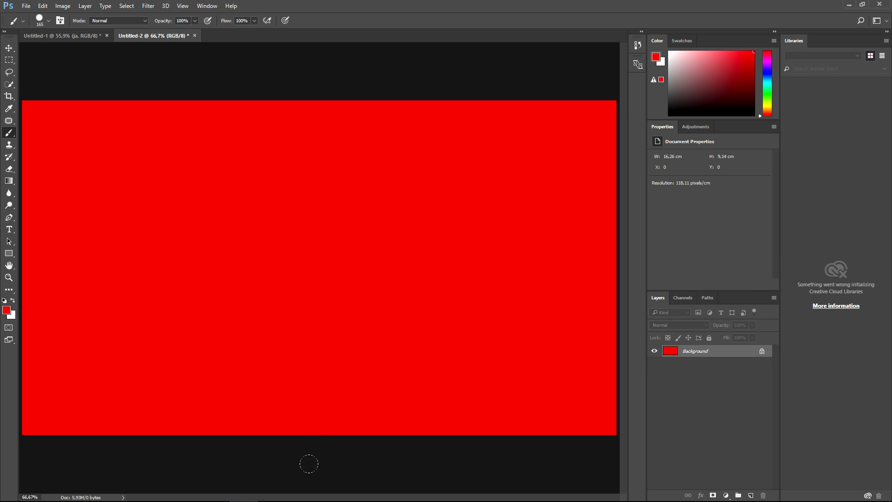
Step: Drag Myself.png from the desktop folder onto the red canvas and commit the placement
{"action": "key", "text": "alt+Tab"}
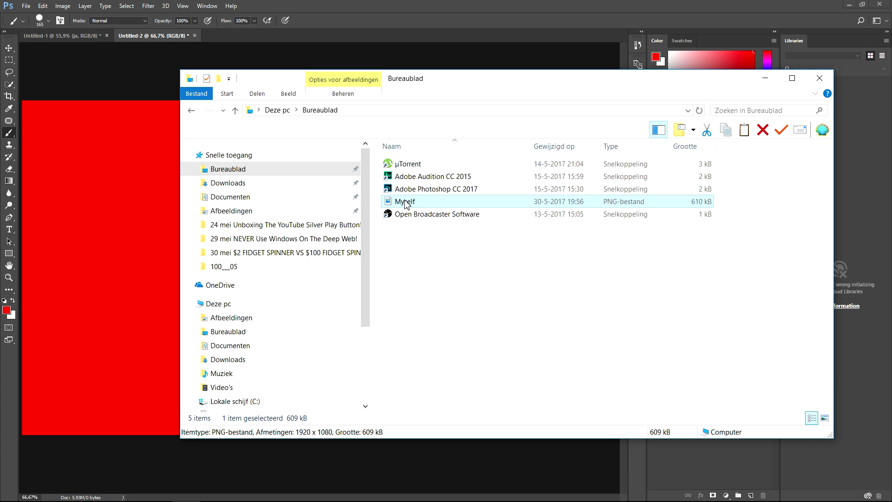
{"action": "left_click_drag", "start_coordinate": [405, 203], "coordinate": [144, 225]}
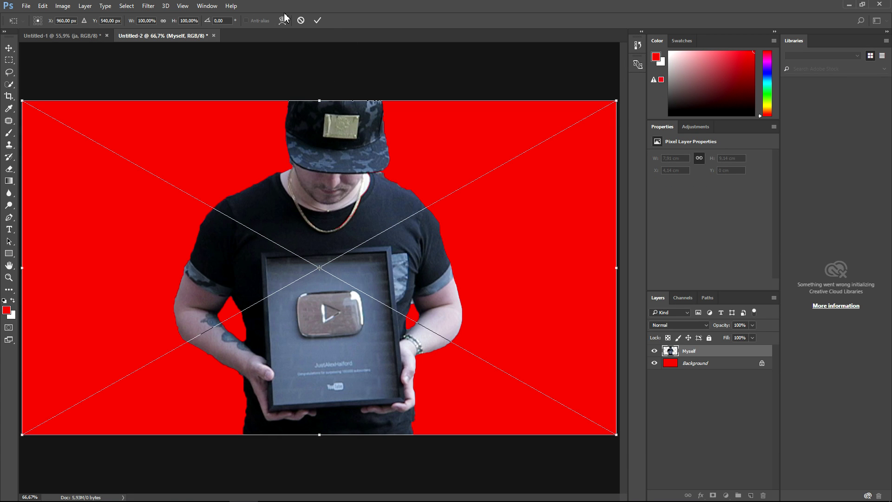
{"action": "left_click", "coordinate": [318, 20]}
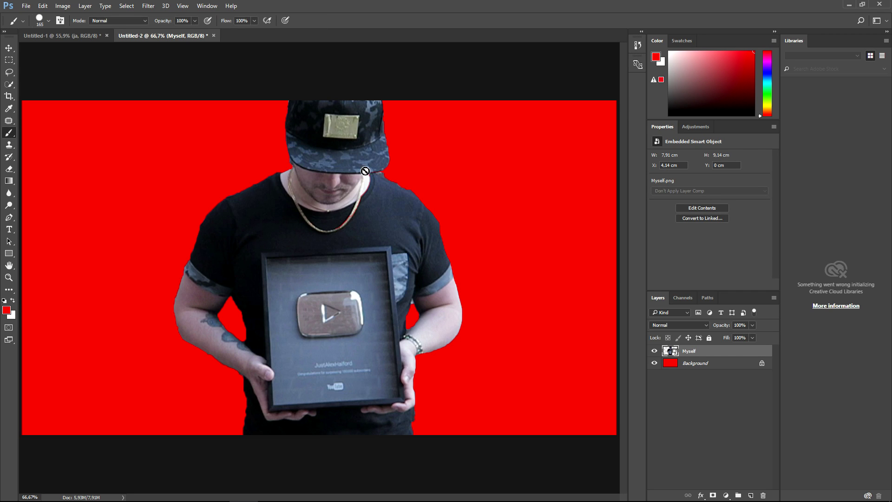
{"action": "scroll", "coordinate": [366, 171], "scroll_direction": "down", "scroll_amount": 5, "text": "alt"}
{"action": "scroll", "coordinate": [397, 184], "scroll_direction": "up", "scroll_amount": 4, "text": "alt"}
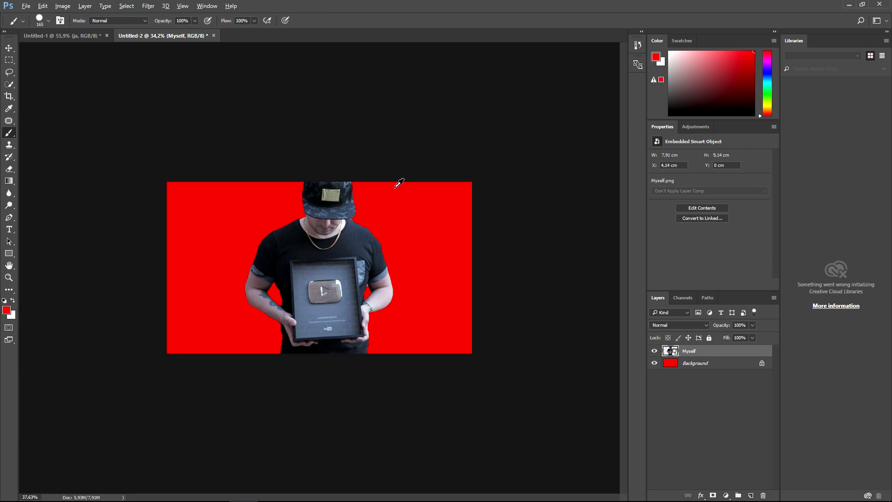